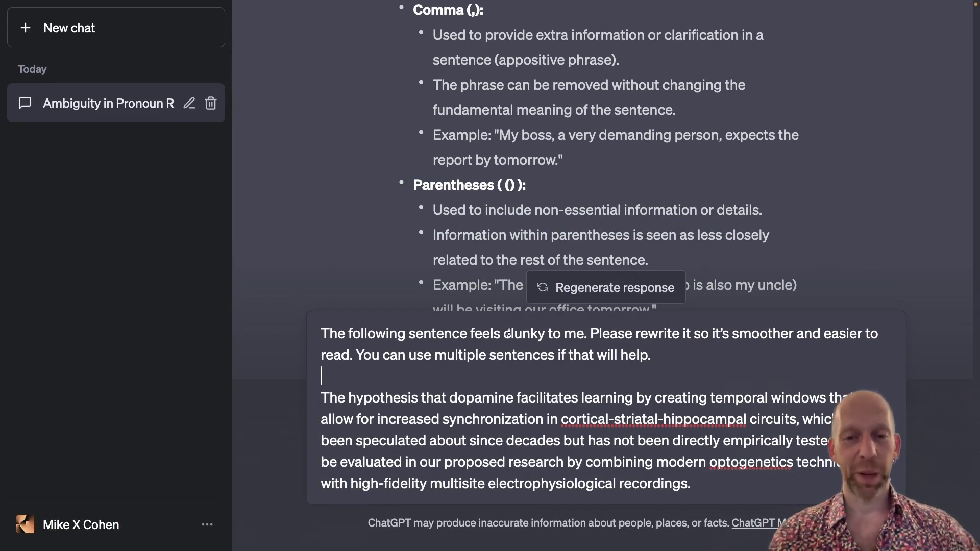
- Submit the drafted prompt asking for a smoother, easier-to-read rewrite of the clunky dopamine hypothesis sentence
{"action": "left_click_drag", "start_coordinate": [470, 333], "coordinate": [551, 335]}
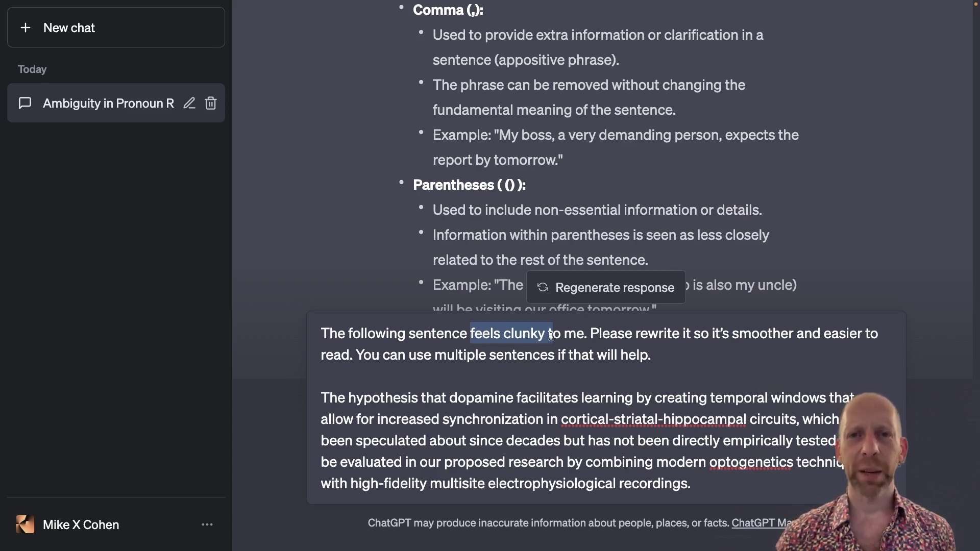
{"action": "left_click", "coordinate": [551, 335]}
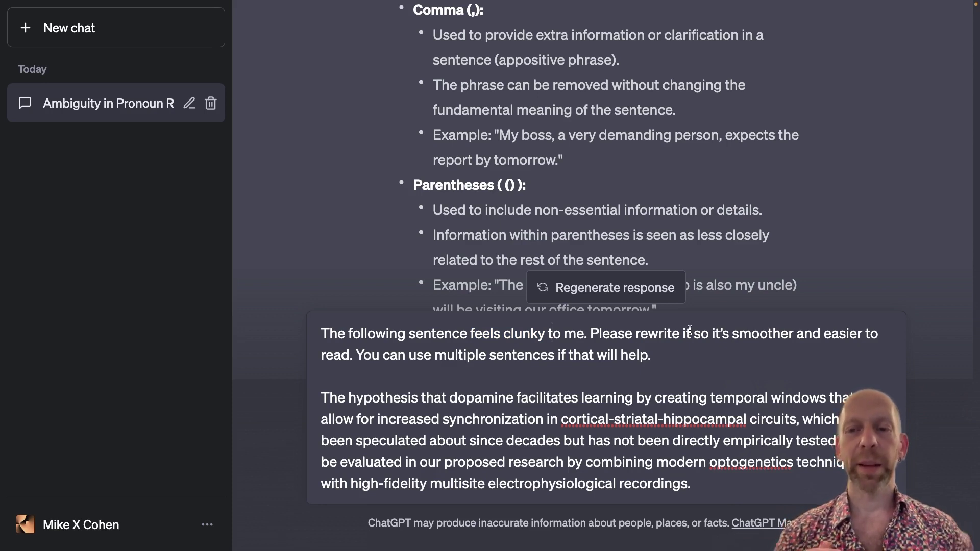
{"action": "left_click", "coordinate": [780, 335]}
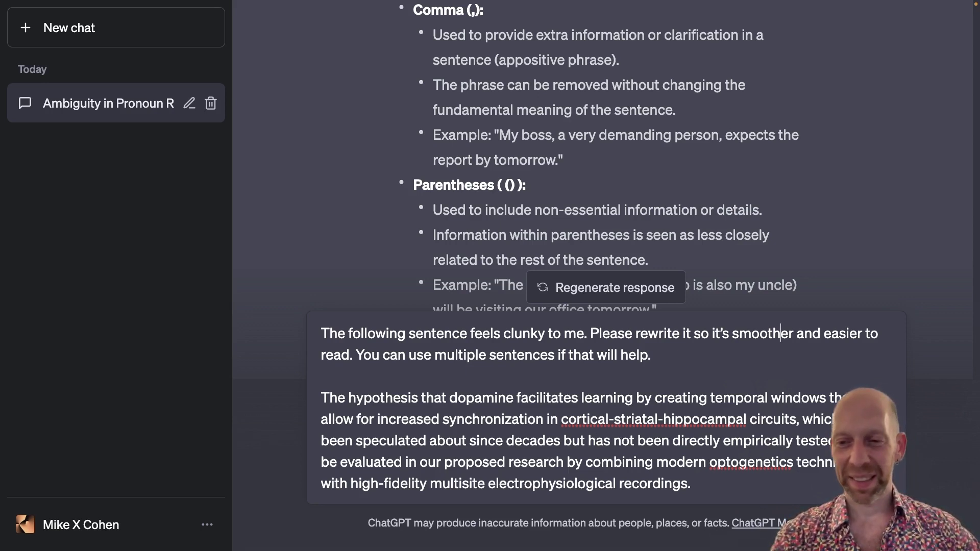
{"action": "key", "text": "Return"}
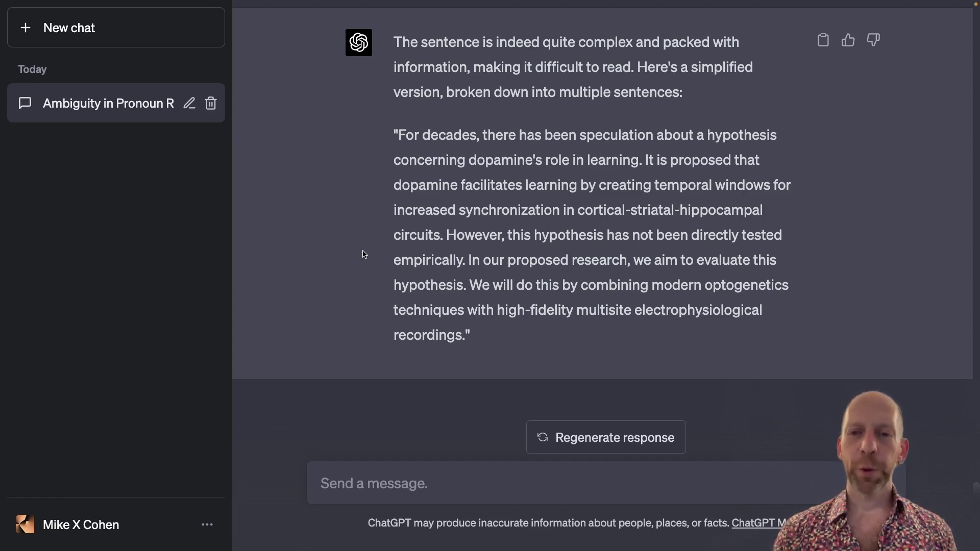
- Ask for the previous sentence to be rewritten as dry and technical, read by experts who should be impressed by the proposal's seriousness
{"action": "left_click", "coordinate": [366, 478]}
{"action": "type", "text": "Please rewrite that previous sentence so that it sounds dry and technical. It will be reviewed by experts in the field and I want them to be impressed by the seriousness of the proposal."}
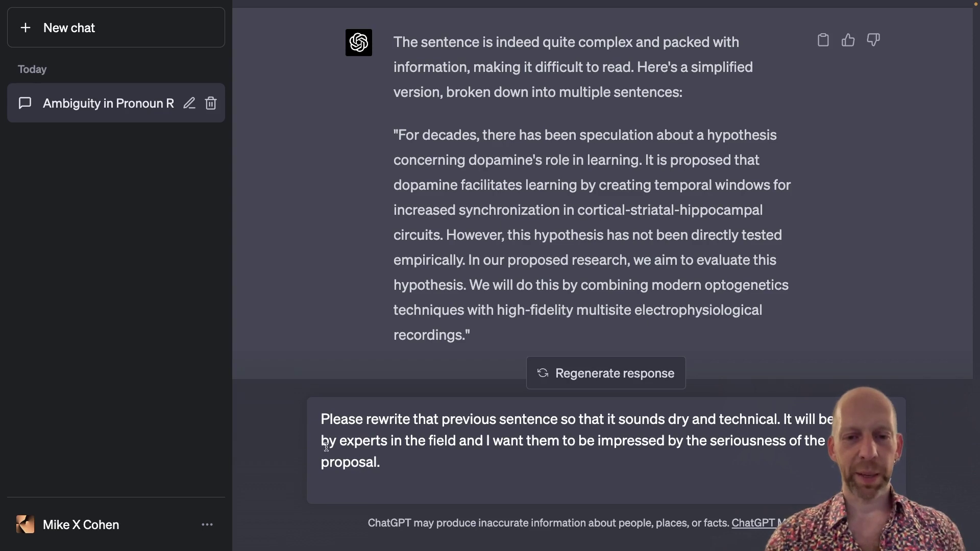
{"action": "key", "text": "BackSpace"}
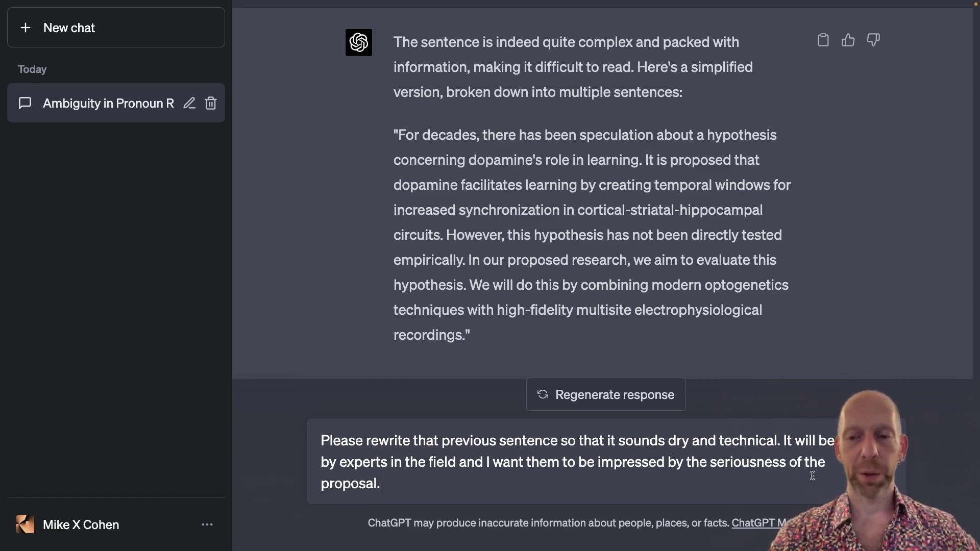
{"action": "key", "text": "Return"}
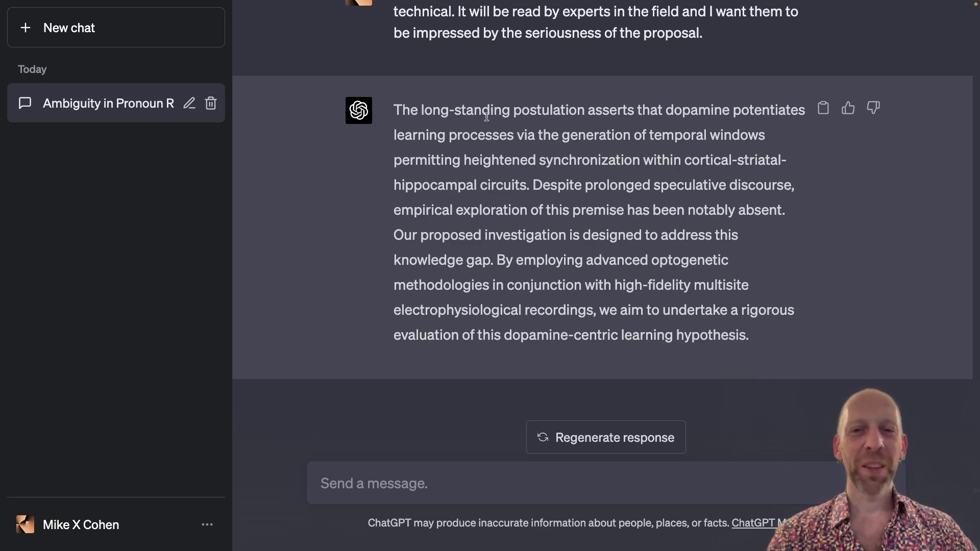
- Examine the wording of the technical rewrite, highlighting "postulation" and "Despite prolonged speculative discourse"
{"action": "double_click", "coordinate": [534, 114]}
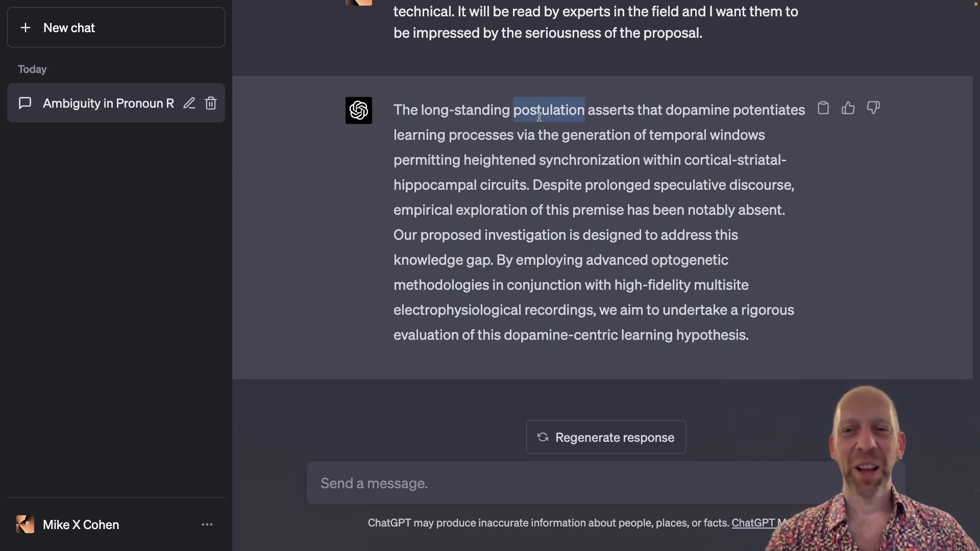
{"action": "left_click", "coordinate": [549, 151]}
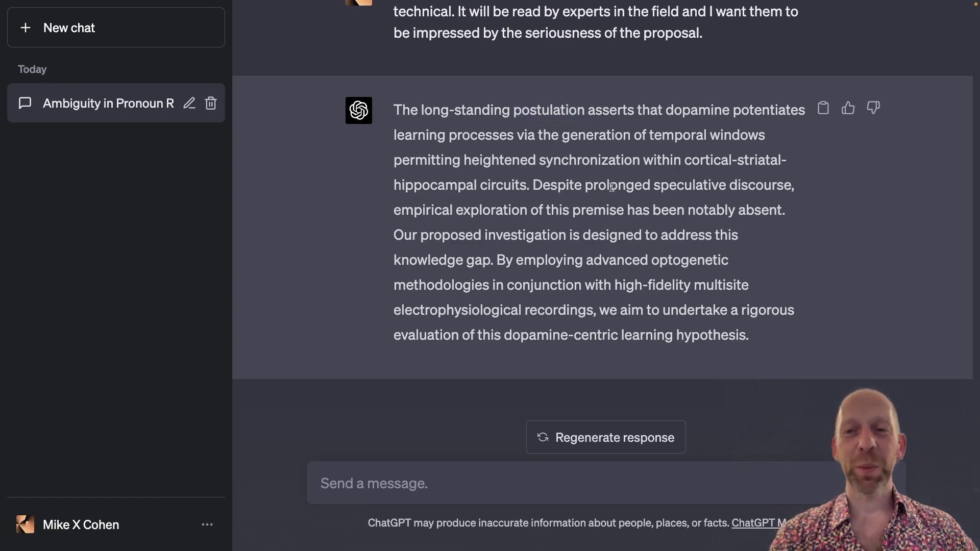
{"action": "left_click_drag", "start_coordinate": [795, 186], "coordinate": [529, 198]}
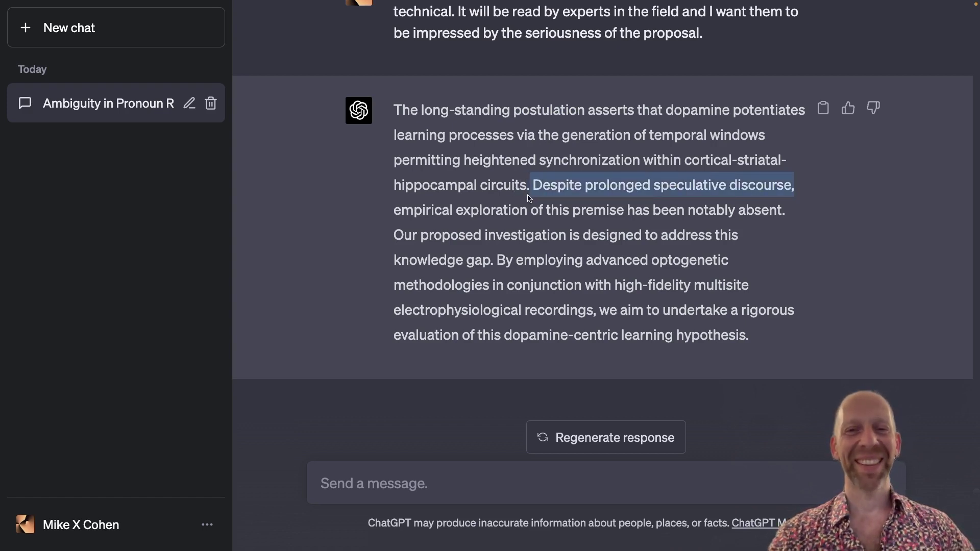
{"action": "left_click", "coordinate": [508, 206]}
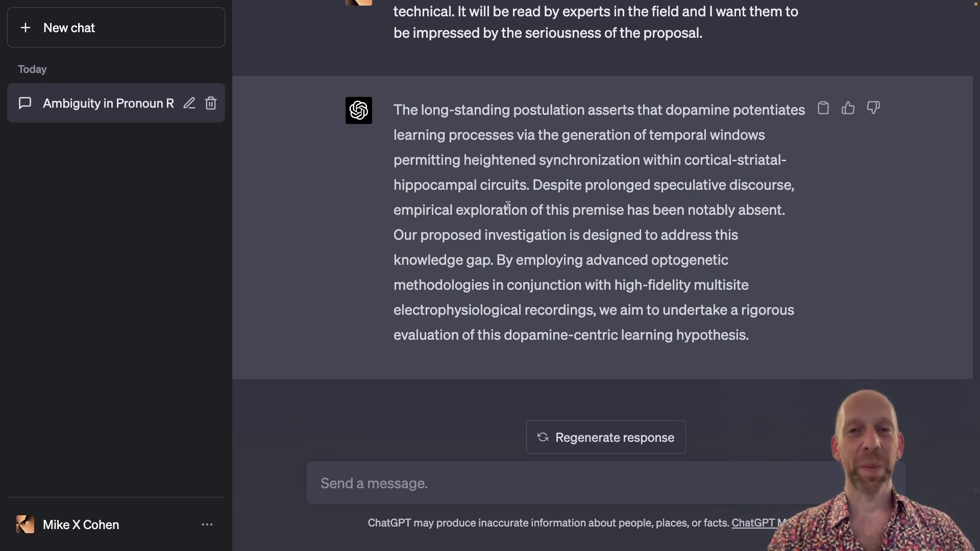
{"action": "scroll", "coordinate": [508, 206], "scroll_direction": "up", "scroll_amount": 1}
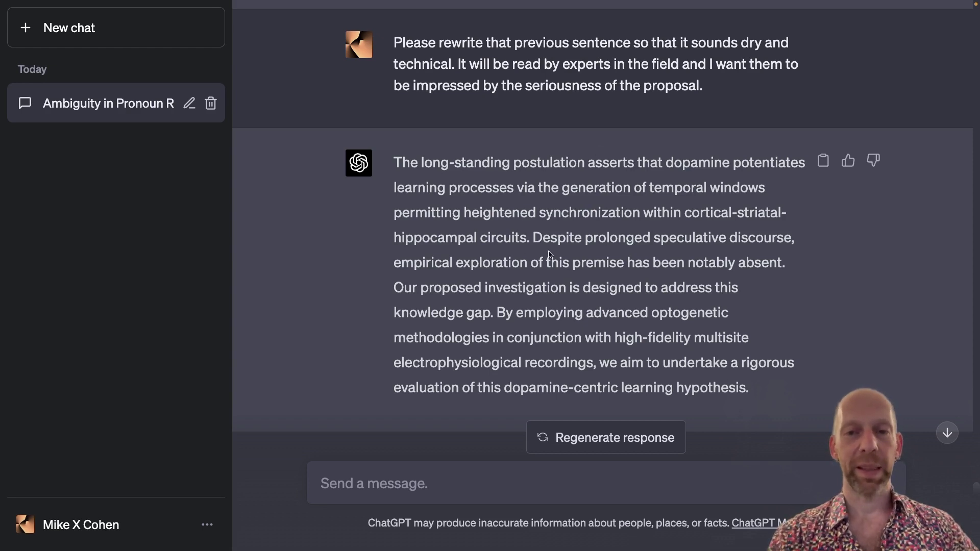
{"action": "scroll", "coordinate": [549, 255], "scroll_direction": "down", "scroll_amount": 1}
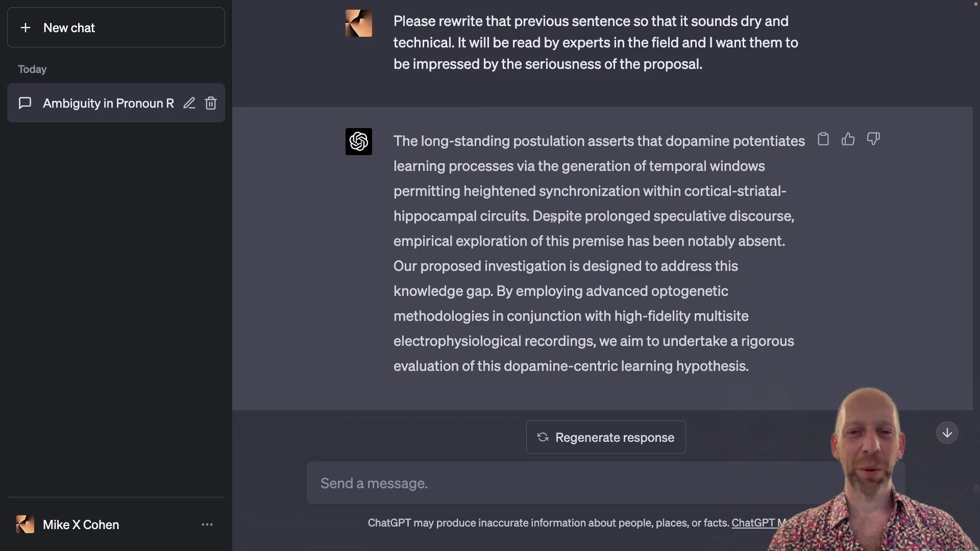
- Request a rewrite for a general audience unfamiliar with the techniques but able to understand the general idea and importance
{"action": "type", "text": "Now please rewrite it for a general audience that is not familiar with the techniques but should be able to understand the general idea and importance."}
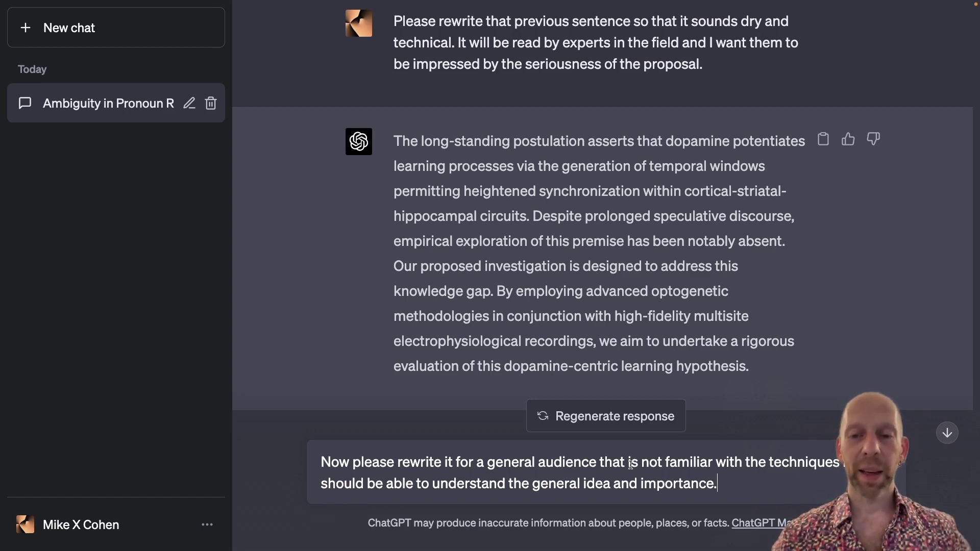
{"action": "key", "text": "Return"}
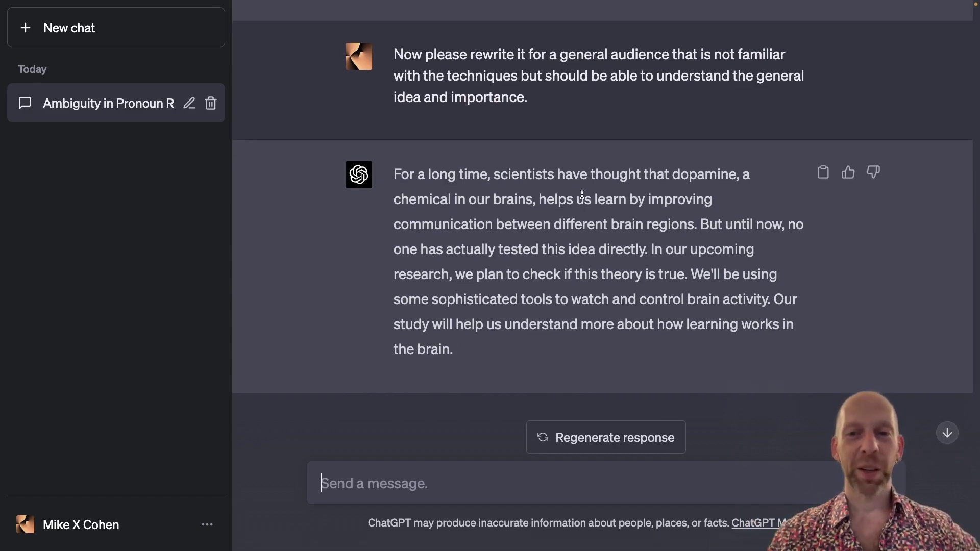
- Examine the general-audience rewrite against the technical version, highlighting "communication", "watch and control brain activity" and "tested"
{"action": "double_click", "coordinate": [450, 221]}
{"action": "left_click_drag", "start_coordinate": [451, 221], "coordinate": [480, 225]}
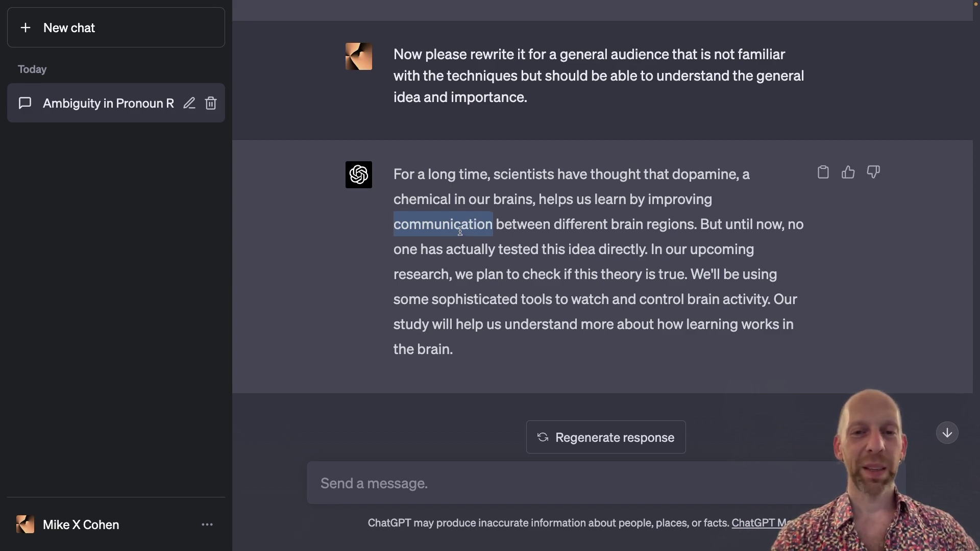
{"action": "scroll", "coordinate": [540, 230], "scroll_direction": "down", "scroll_amount": 1}
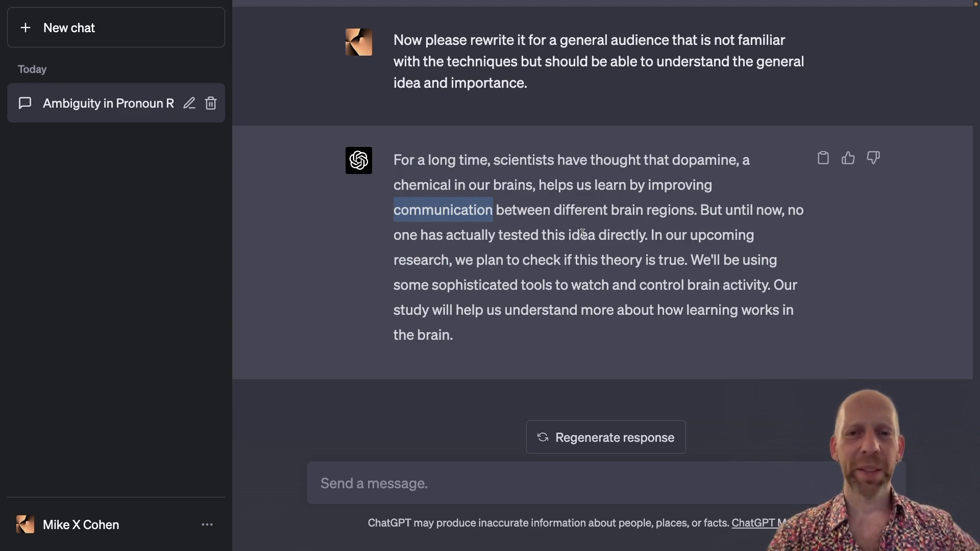
{"action": "scroll", "coordinate": [583, 233], "scroll_direction": "up", "scroll_amount": 7}
{"action": "scroll", "coordinate": [583, 233], "scroll_direction": "down", "scroll_amount": 5}
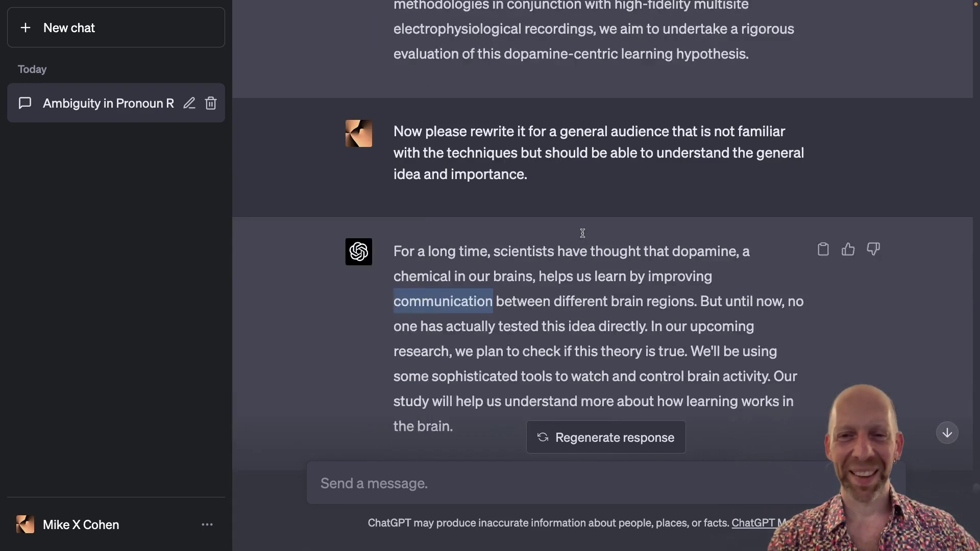
{"action": "scroll", "coordinate": [583, 233], "scroll_direction": "down", "scroll_amount": 2}
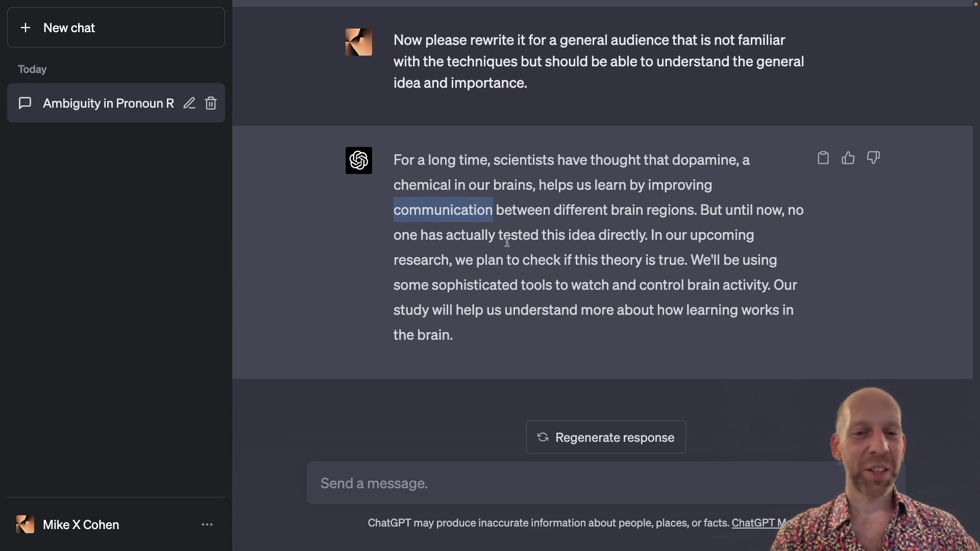
{"action": "double_click", "coordinate": [419, 280]}
{"action": "left_click_drag", "start_coordinate": [419, 281], "coordinate": [734, 300]}
{"action": "double_click", "coordinate": [594, 284]}
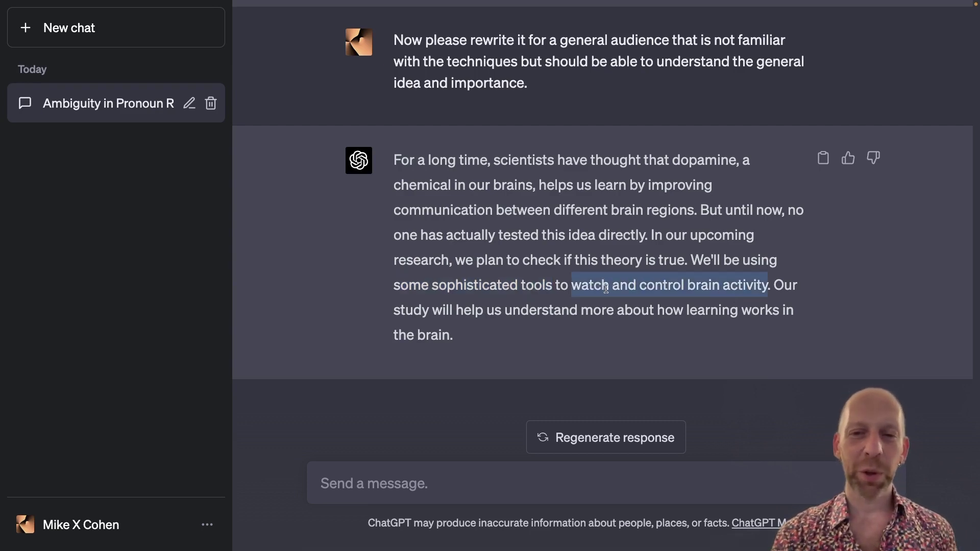
{"action": "double_click", "coordinate": [509, 245]}
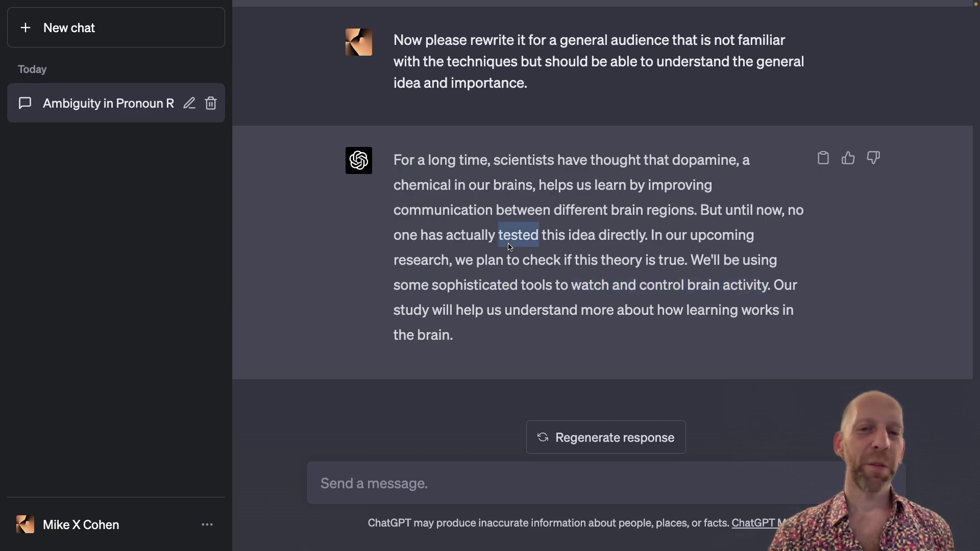
{"action": "left_click", "coordinate": [541, 252]}
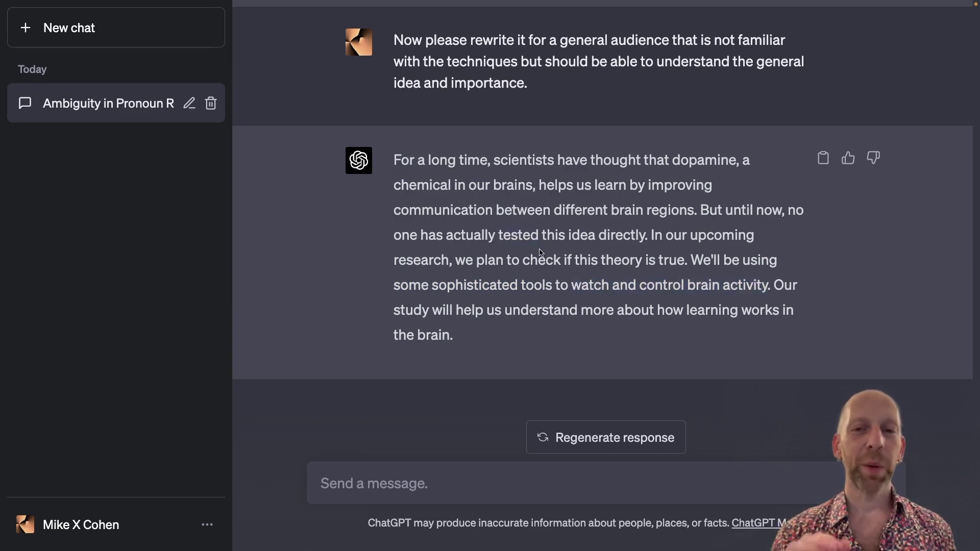
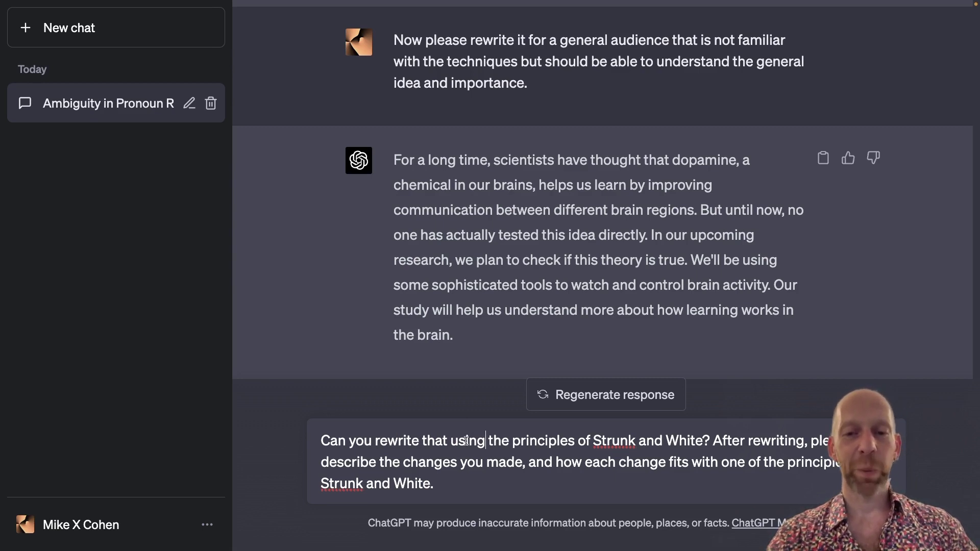
- Copy the whole drafted Strunk and White prompt and clear it from the message field
{"action": "double_click", "coordinate": [534, 448]}
{"action": "left_click_drag", "start_coordinate": [590, 442], "coordinate": [676, 442]}
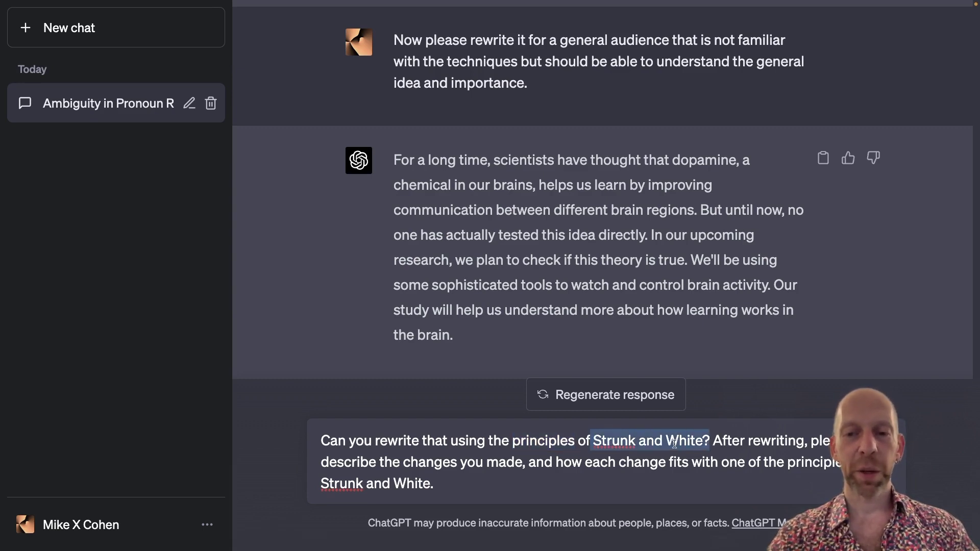
{"action": "left_click", "coordinate": [675, 443]}
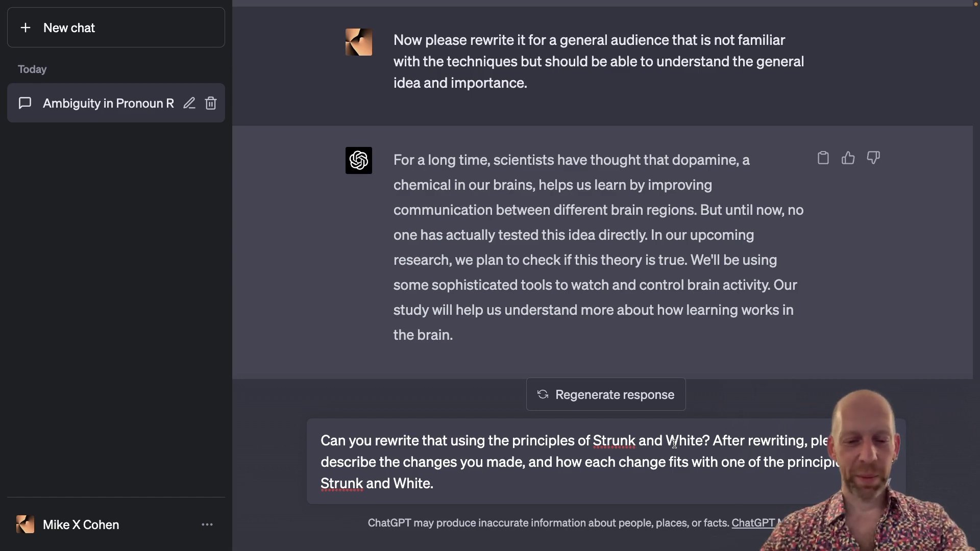
{"action": "key", "text": "ctrl+a"}
{"action": "key", "text": "ctrl+c"}
{"action": "key", "text": "BackSpace"}
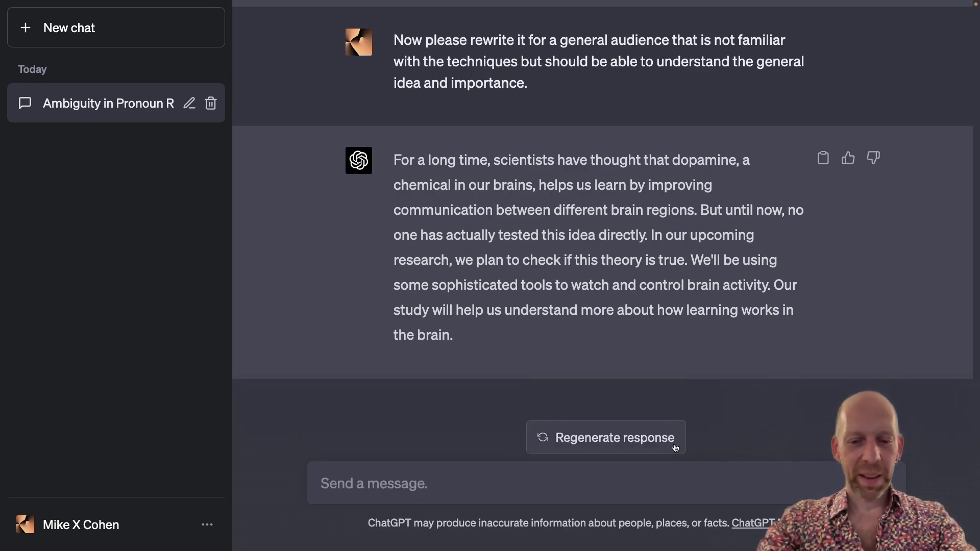
- Ask "when was the original strunk and white style book written?" and stop the answer partway through generation
{"action": "type", "text": "when was the original strunk and white b"}
{"action": "key", "text": "BackSpace"}
{"action": "type", "text": "style book written"}
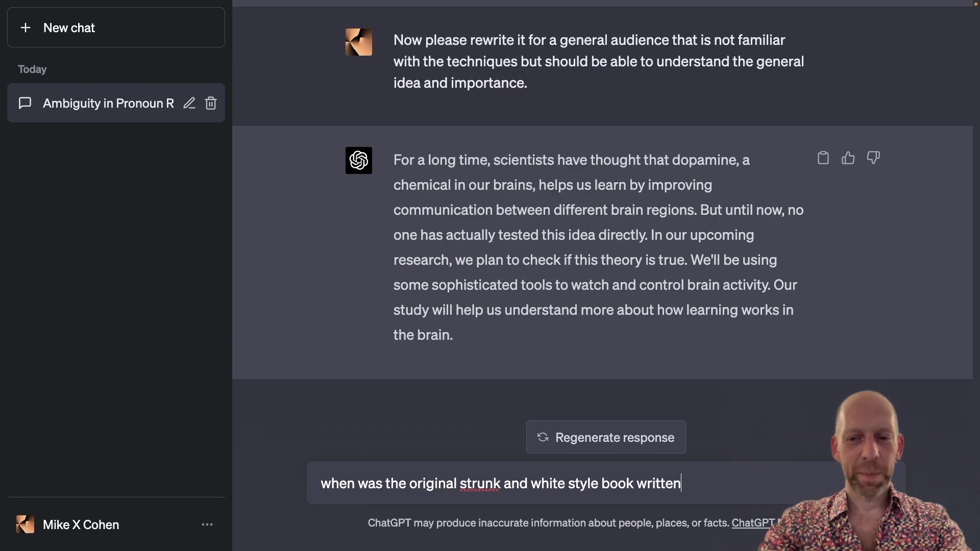
{"action": "type", "text": "?"}
{"action": "key", "text": "Return"}
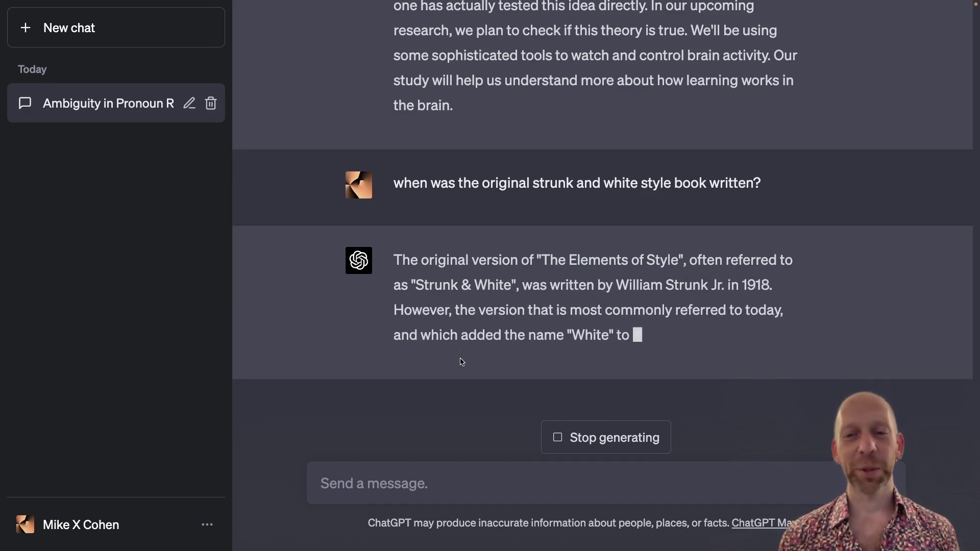
{"action": "left_click", "coordinate": [574, 435]}
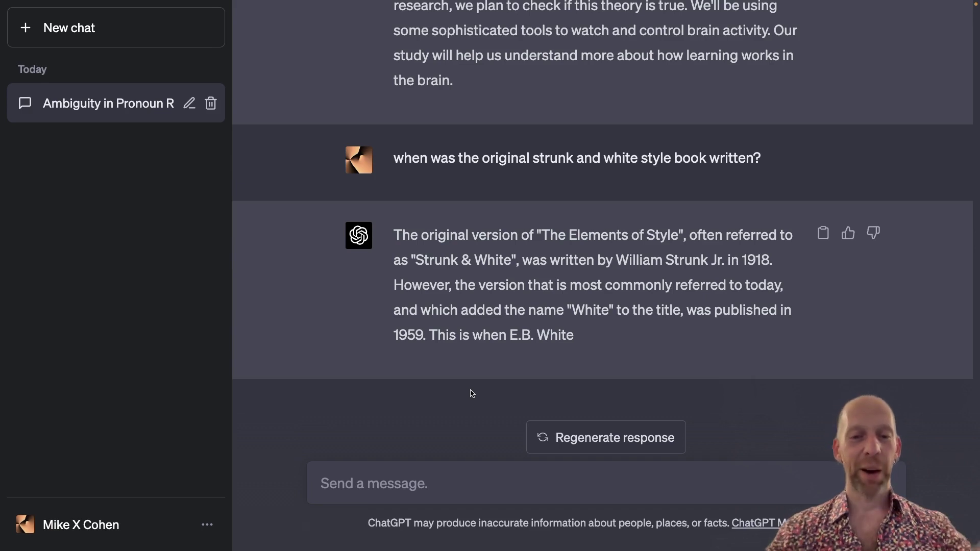
- Paste the copied Strunk and White prompt as a new message and insert "passage about dopamine" after "Can you rewrite that"
{"action": "left_click", "coordinate": [406, 485]}
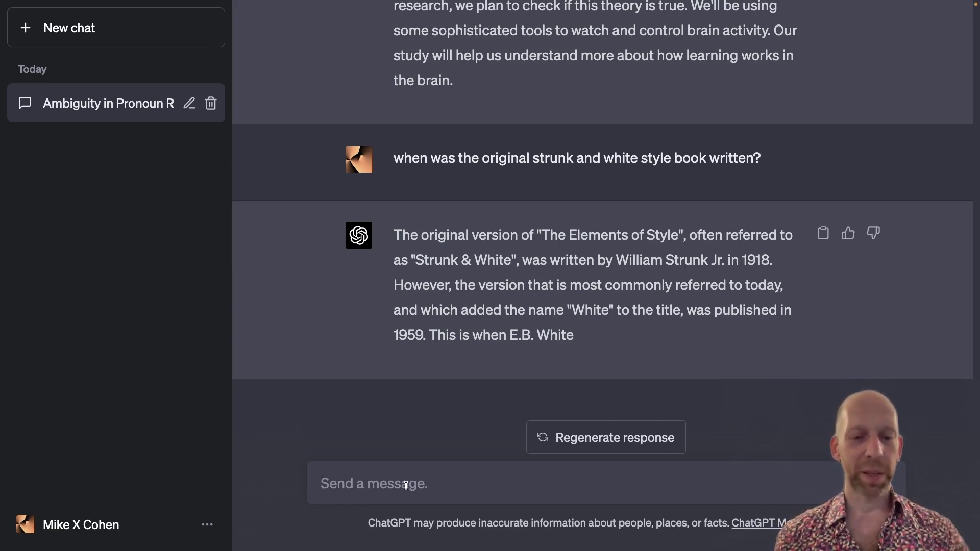
{"action": "key", "text": "ctrl+v"}
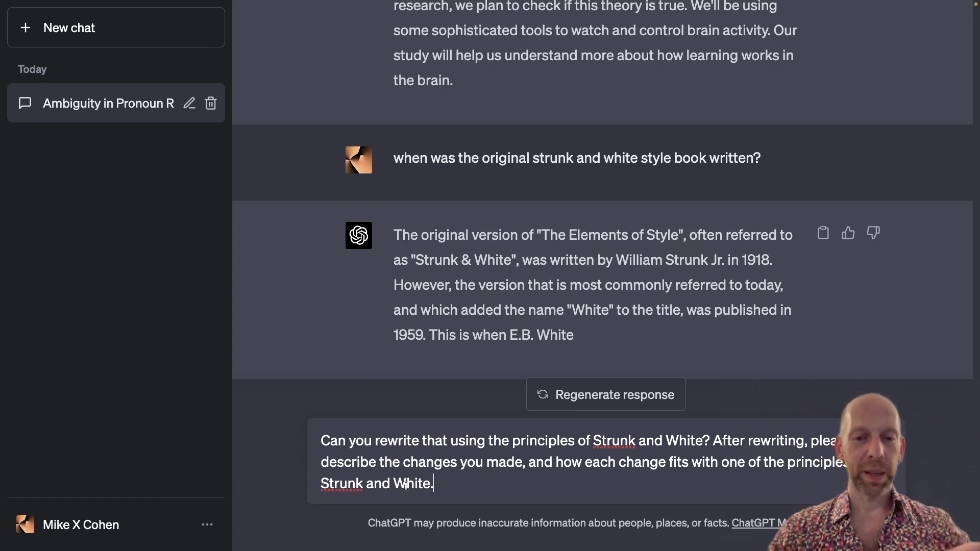
{"action": "key", "text": "Up"}
{"action": "key", "text": "Up"}
{"action": "key", "text": "Right"}
{"action": "key", "text": "Right"}
{"action": "type", "text": "passsage"}
{"action": "key", "text": "BackSpace"}
{"action": "key", "text": "BackSpace"}
{"action": "key", "text": "BackSpace"}
{"action": "key", "text": "BackSpace"}
{"action": "type", "text": "age about dopamine"}
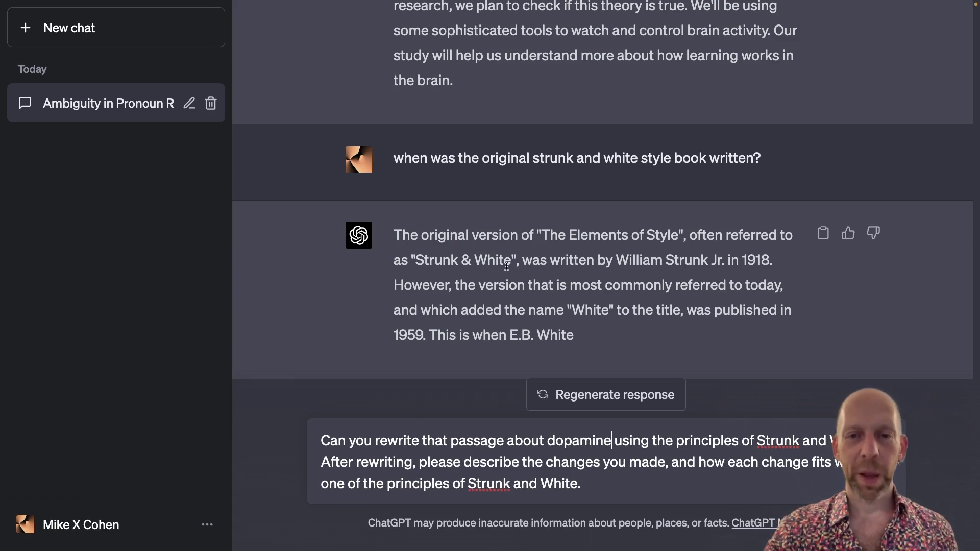
{"action": "scroll", "coordinate": [506, 266], "scroll_direction": "up", "scroll_amount": 5}
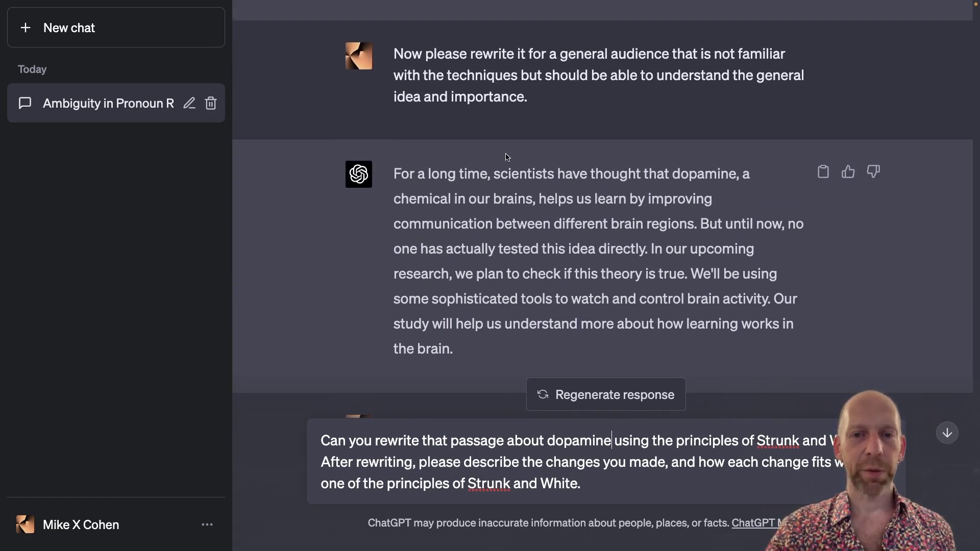
{"action": "scroll", "coordinate": [495, 218], "scroll_direction": "up", "scroll_amount": 7}
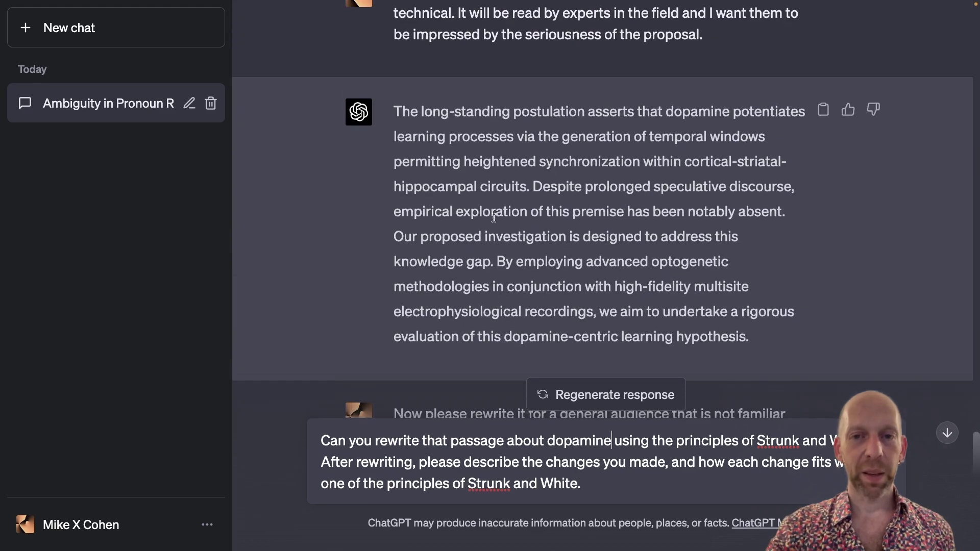
{"action": "scroll", "coordinate": [524, 214], "scroll_direction": "down", "scroll_amount": 12}
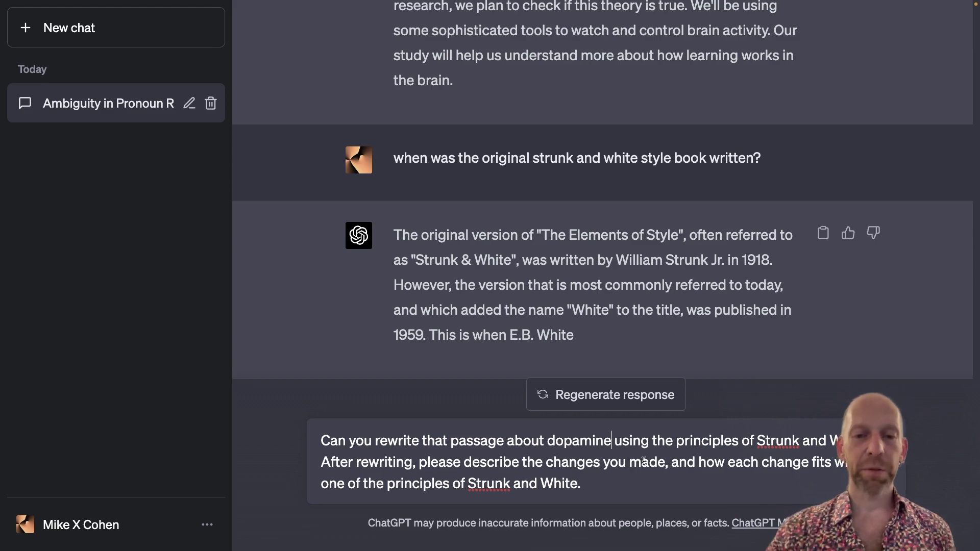
- Send the drafted Strunk and White prompt and read the reply against the preceding question about the style book
{"action": "key", "text": "Return"}
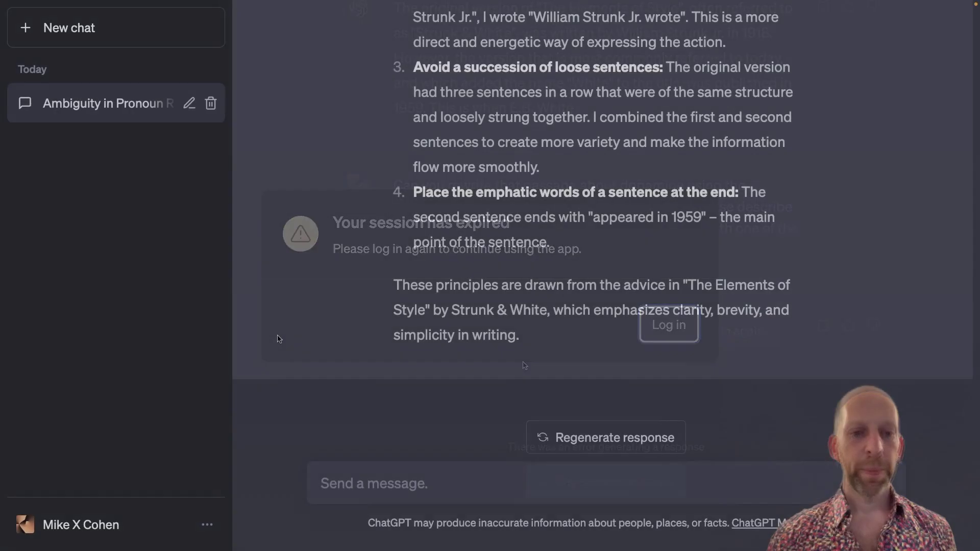
{"action": "scroll", "coordinate": [279, 339], "scroll_direction": "up", "scroll_amount": 15}
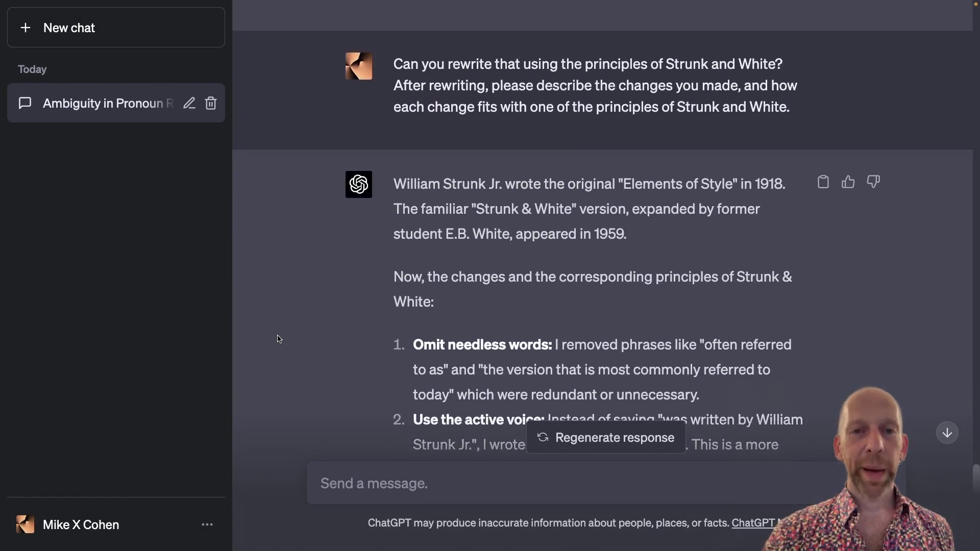
{"action": "scroll", "coordinate": [279, 338], "scroll_direction": "up", "scroll_amount": 1}
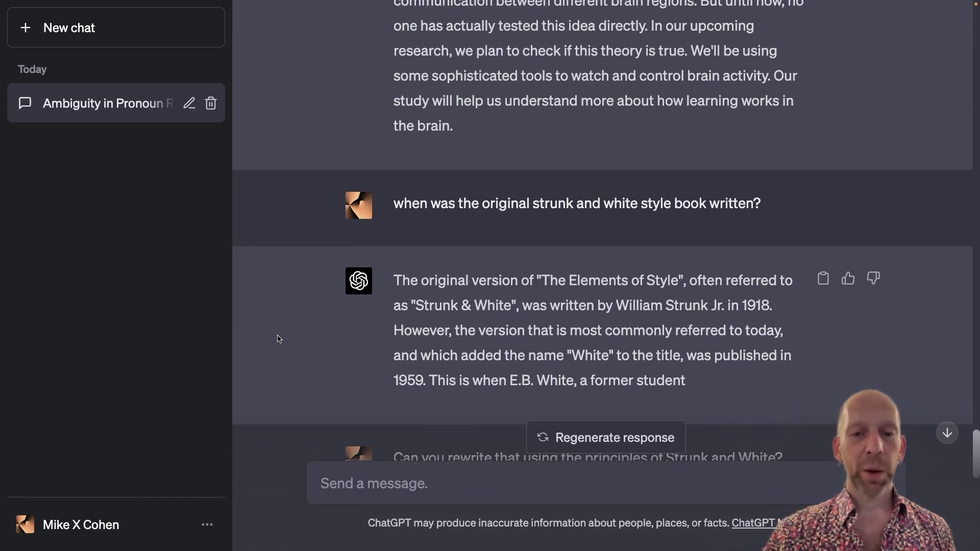
{"action": "scroll", "coordinate": [279, 338], "scroll_direction": "down", "scroll_amount": 5}
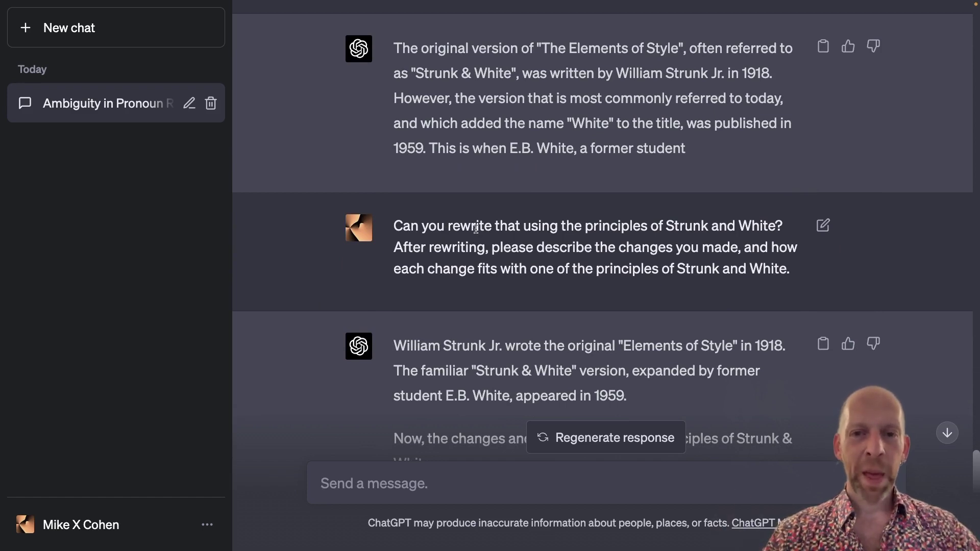
{"action": "scroll", "coordinate": [530, 244], "scroll_direction": "down", "scroll_amount": 1}
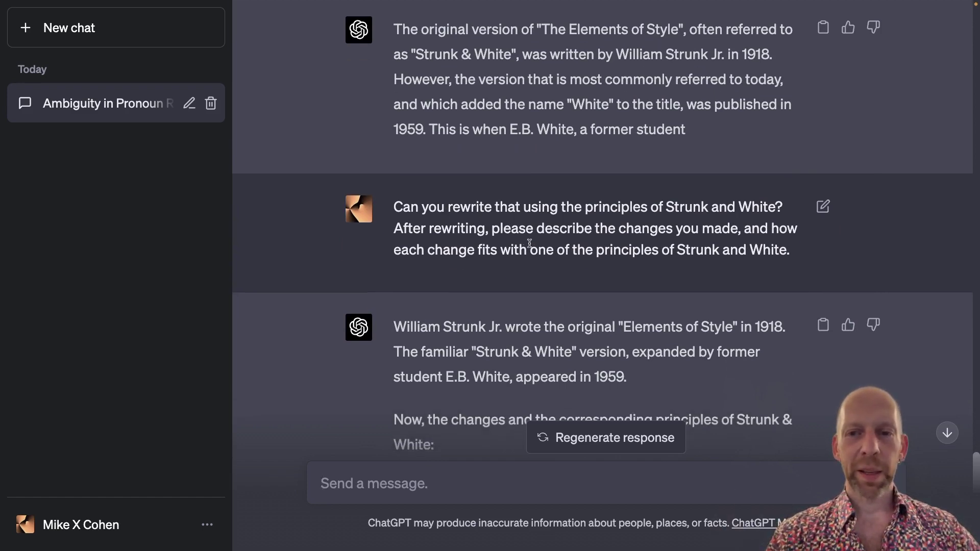
{"action": "scroll", "coordinate": [530, 244], "scroll_direction": "down", "scroll_amount": 4}
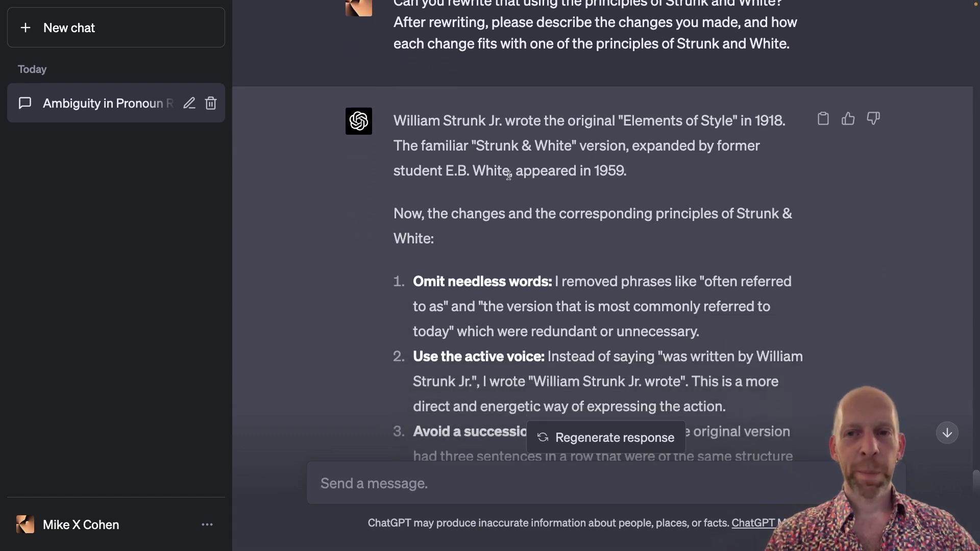
{"action": "scroll", "coordinate": [508, 176], "scroll_direction": "down", "scroll_amount": 2}
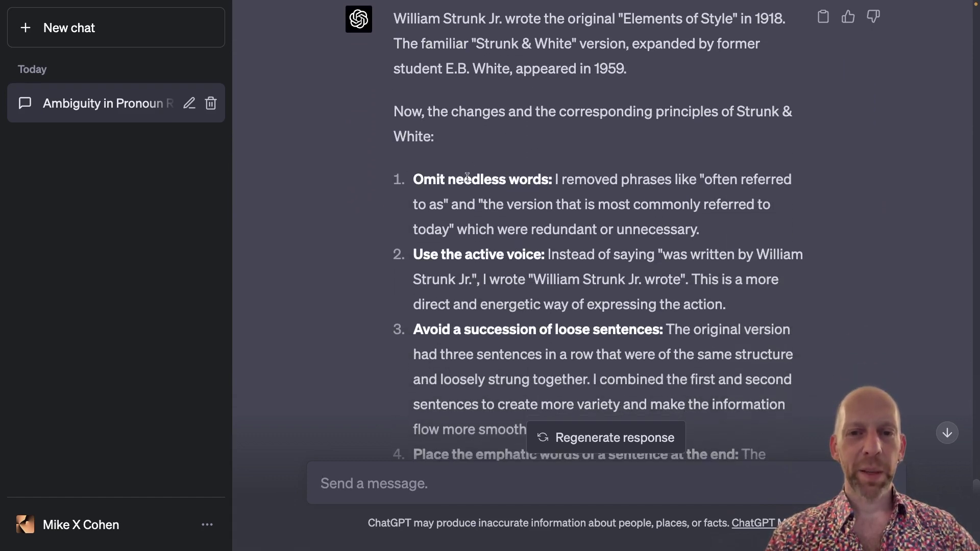
{"action": "scroll", "coordinate": [465, 174], "scroll_direction": "down", "scroll_amount": 1}
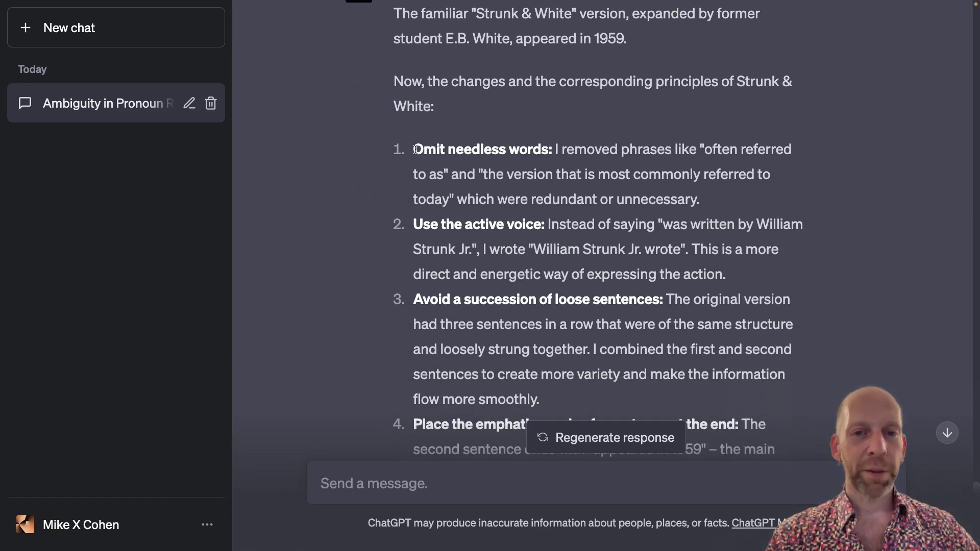
- Examine the listed changes and their Strunk and White principles, highlighting "Omit needless words:", and recheck the prompt that produced them
{"action": "left_click_drag", "start_coordinate": [415, 149], "coordinate": [563, 148]}
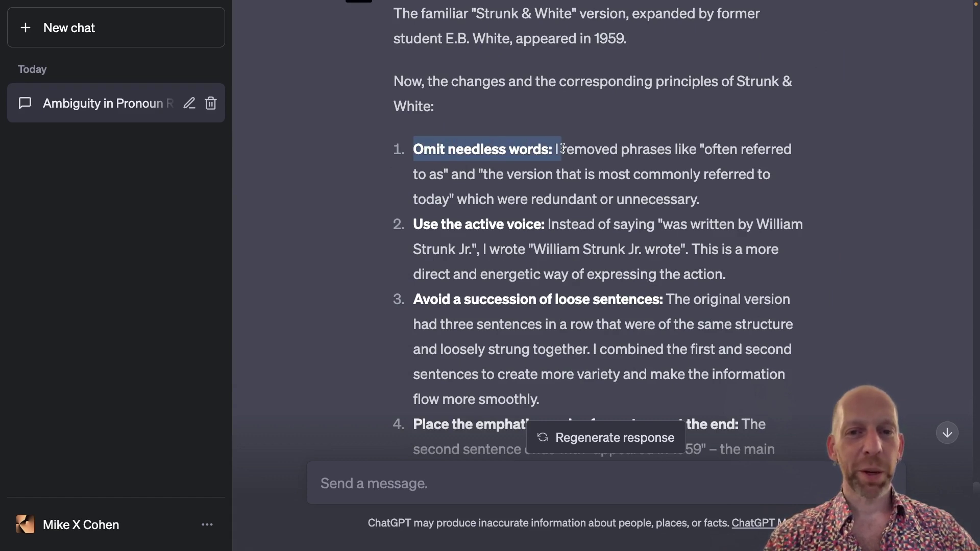
{"action": "scroll", "coordinate": [460, 158], "scroll_direction": "down", "scroll_amount": 1}
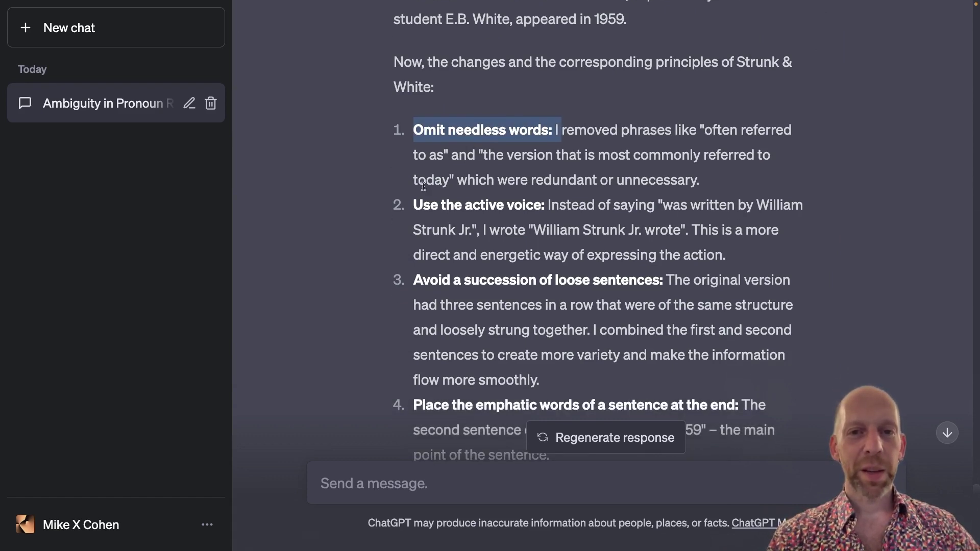
{"action": "scroll", "coordinate": [426, 181], "scroll_direction": "down", "scroll_amount": 4}
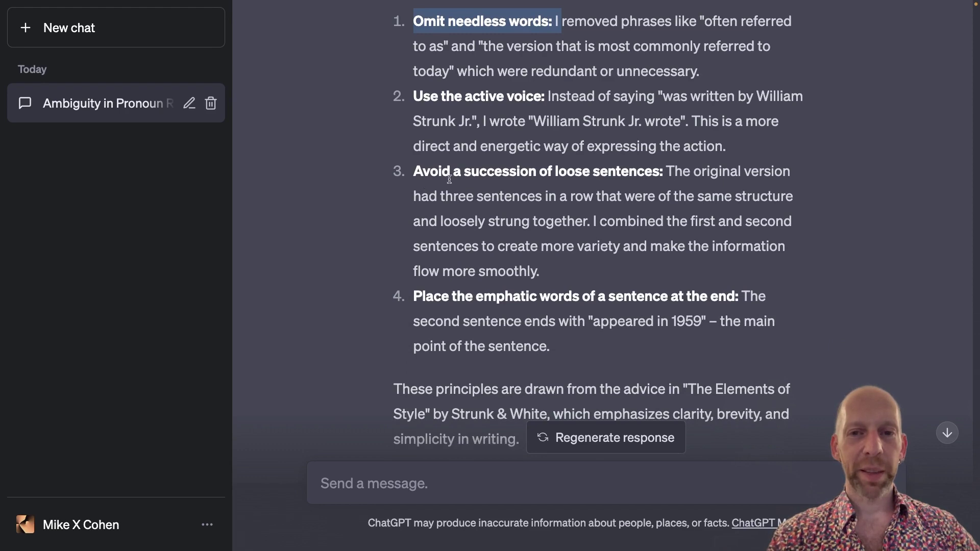
{"action": "scroll", "coordinate": [474, 217], "scroll_direction": "down", "scroll_amount": 5}
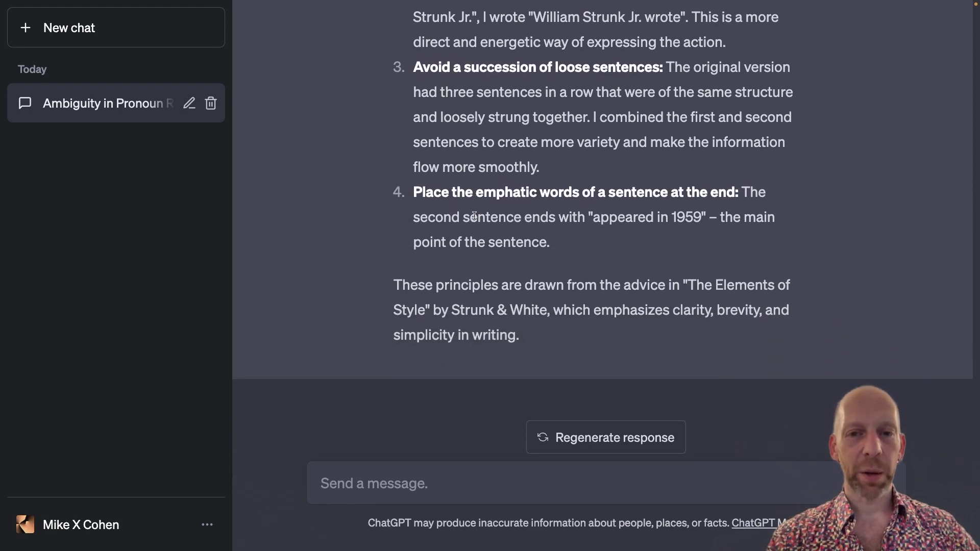
{"action": "scroll", "coordinate": [474, 217], "scroll_direction": "up", "scroll_amount": 15}
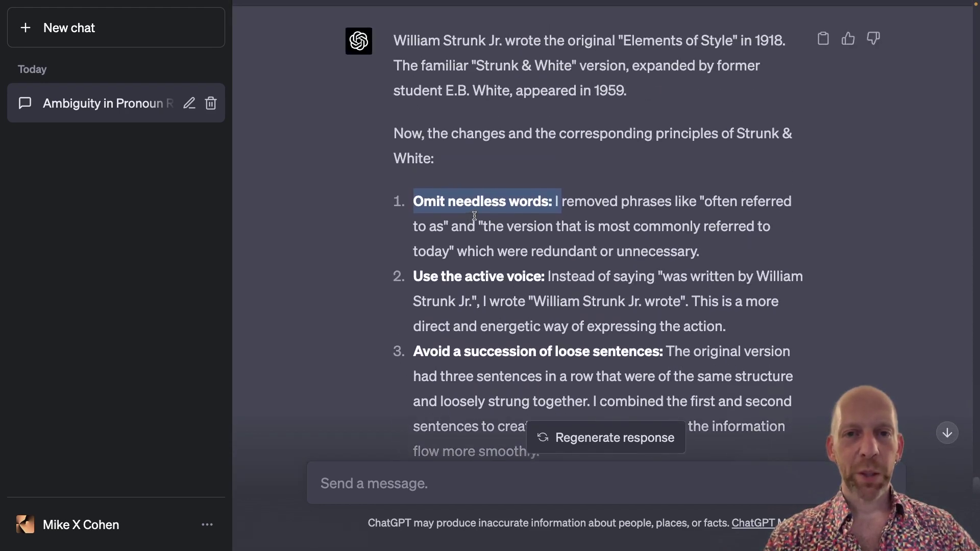
{"action": "scroll", "coordinate": [474, 217], "scroll_direction": "up", "scroll_amount": 1}
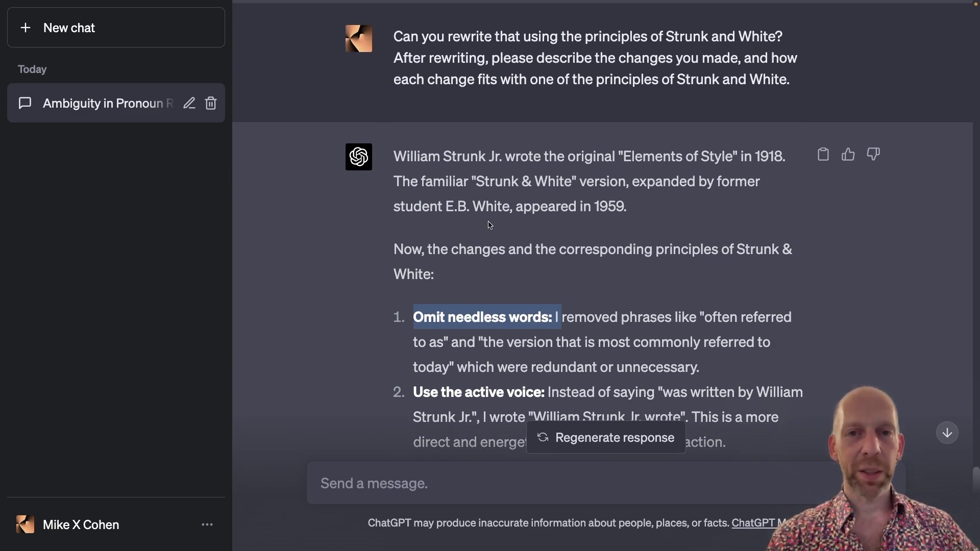
{"action": "scroll", "coordinate": [489, 223], "scroll_direction": "down", "scroll_amount": 3}
{"action": "scroll", "coordinate": [489, 224], "scroll_direction": "down", "scroll_amount": 6}
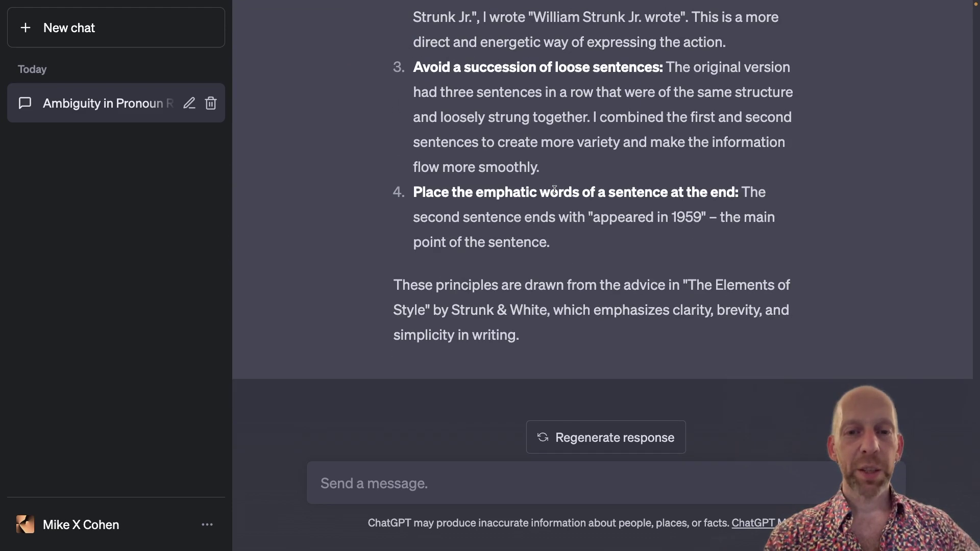
- Send the new message "Please rewrite the passage about dopamine using the principles of Strunk and White."
{"action": "left_click", "coordinate": [434, 482]}
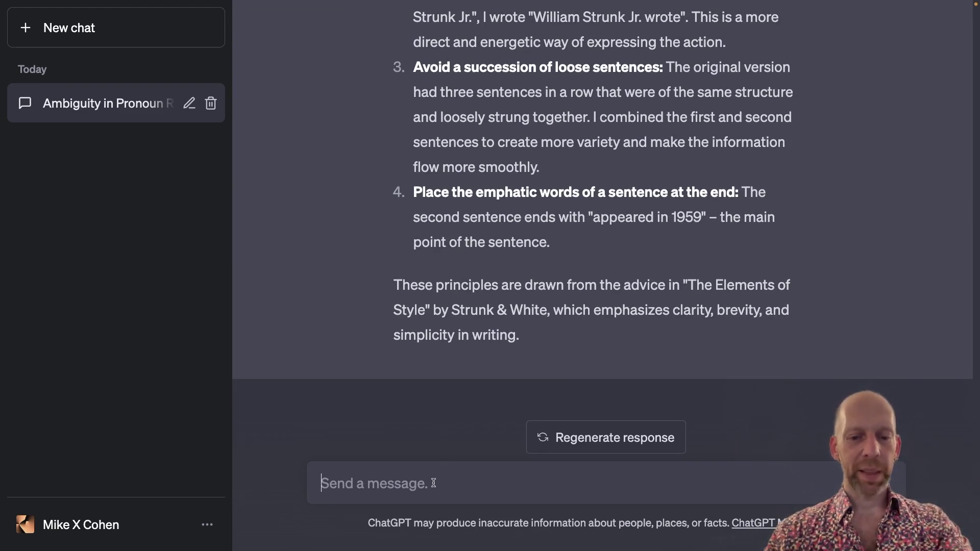
{"action": "type", "text": "Please r"}
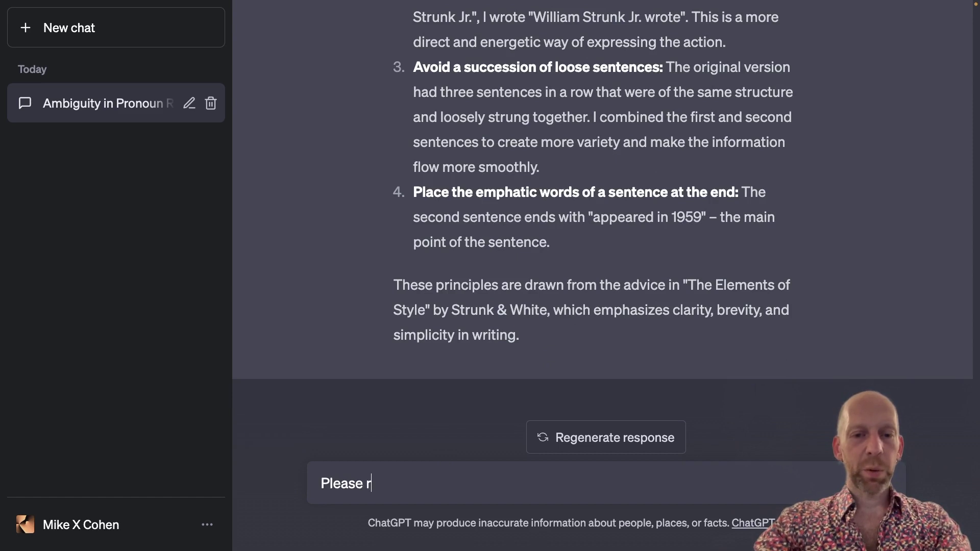
{"action": "type", "text": "ewrite the pass"}
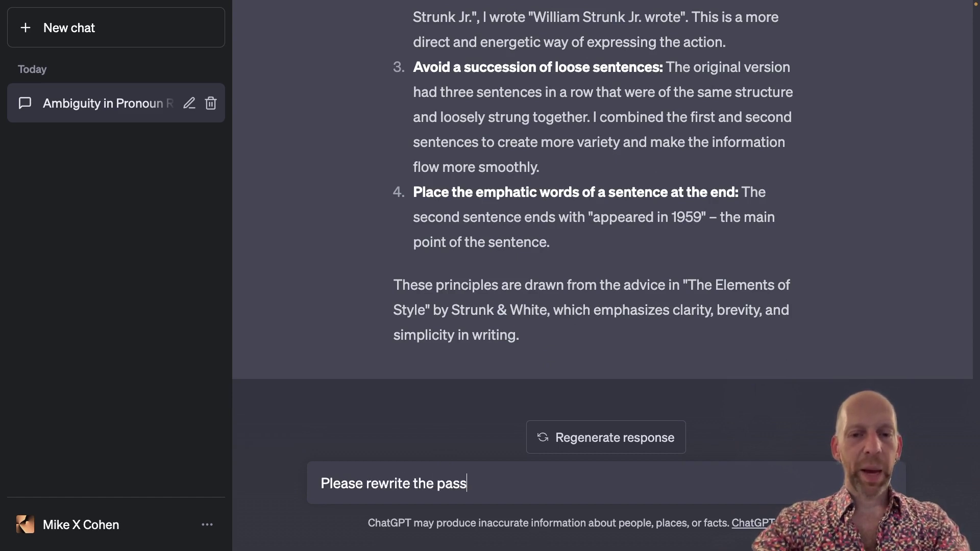
{"action": "type", "text": "age about d"}
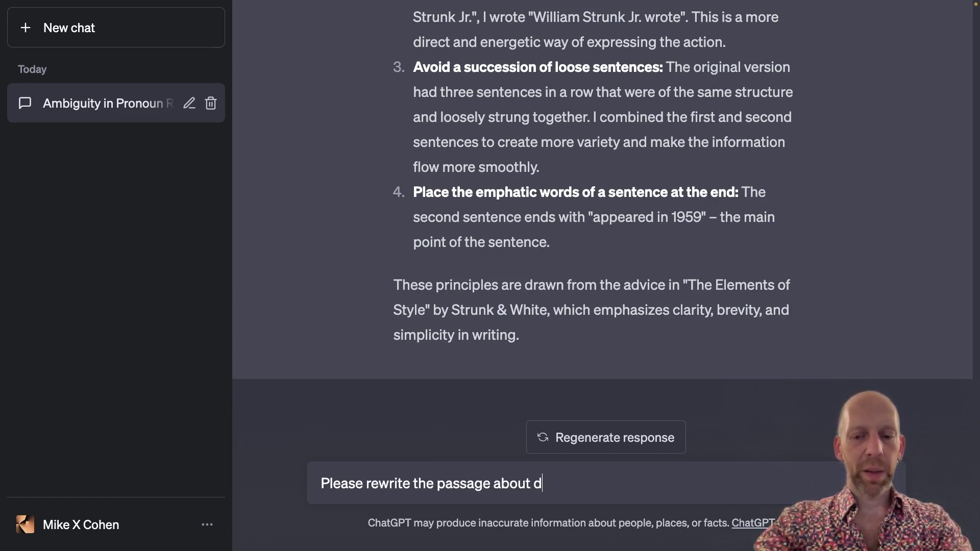
{"action": "type", "text": "opamine using"}
{"action": "type", "text": "imc"}
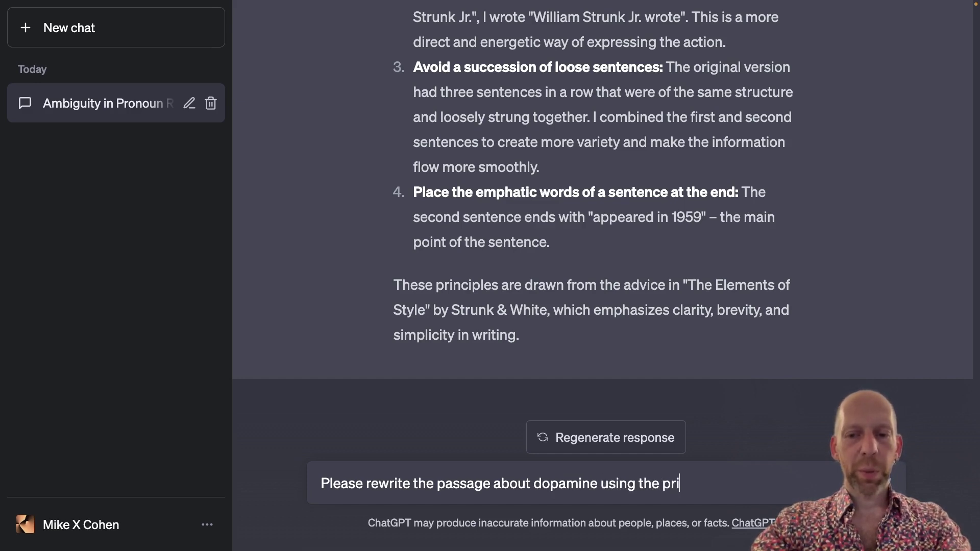
{"action": "key", "text": "BackSpace"}
{"action": "key", "text": "BackSpace"}
{"action": "type", "text": "nc"}
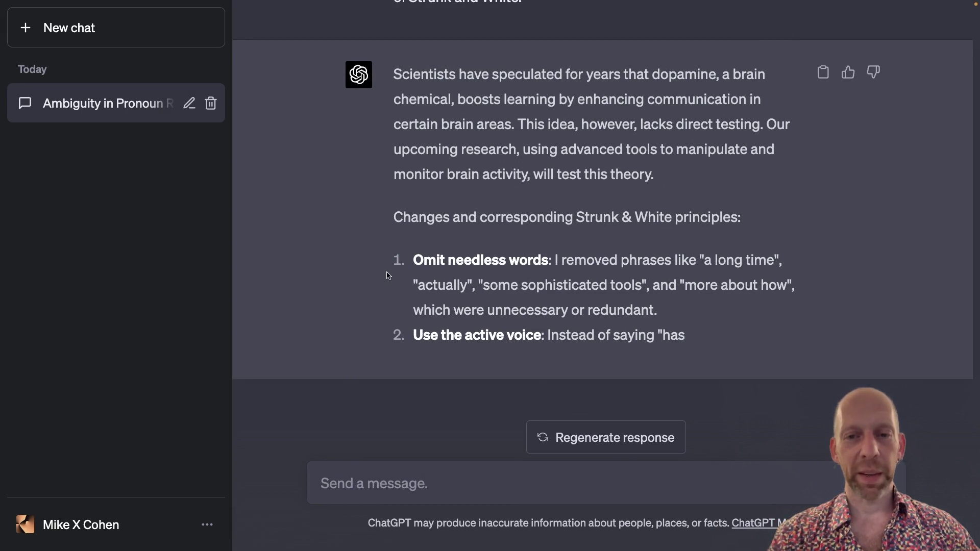
- Read the new Strunk and White version of the dopamine passage, briefly highlighting most of its opening paragraph
{"action": "scroll", "coordinate": [356, 278], "scroll_direction": "up", "scroll_amount": 1}
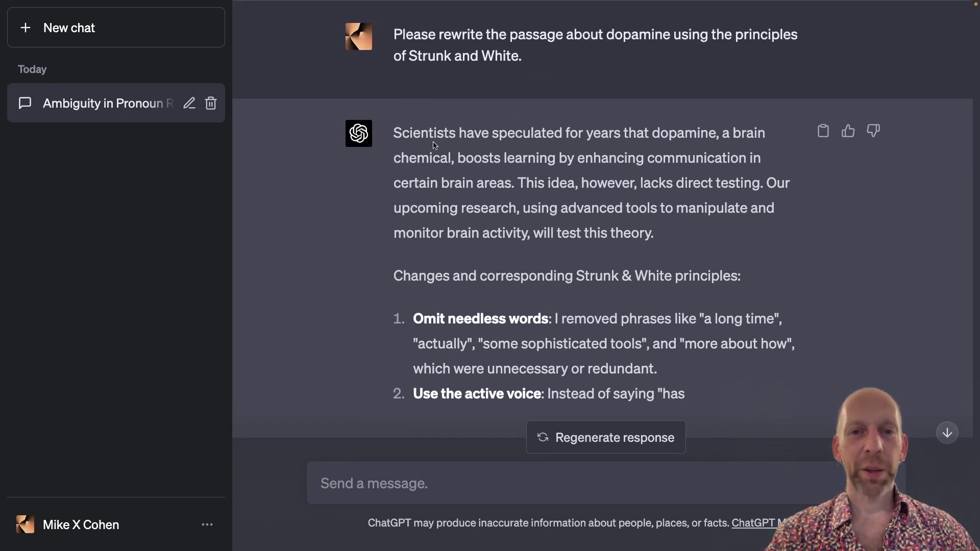
{"action": "left_click_drag", "start_coordinate": [421, 133], "coordinate": [619, 224]}
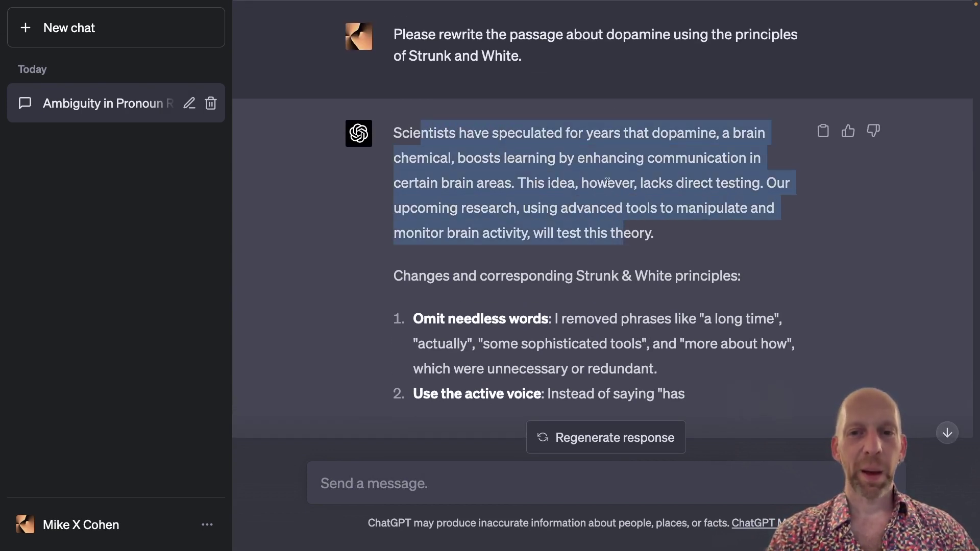
{"action": "left_click", "coordinate": [448, 187]}
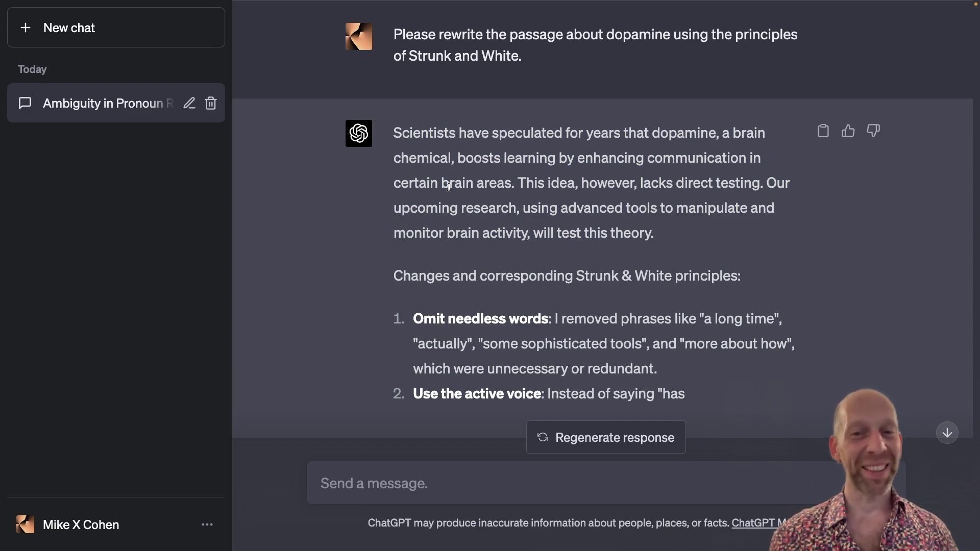